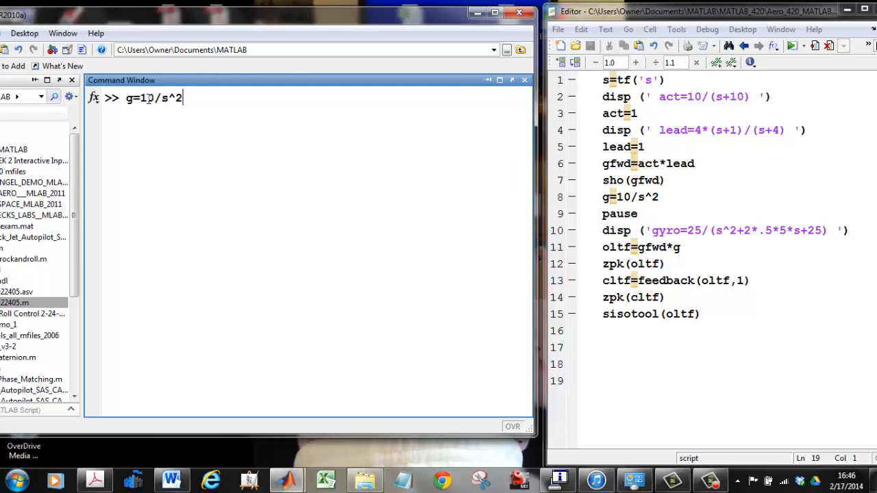
Define the plant g=10/s^2, open it with sisotool(g) and maximize the SISO design window
key(Return)
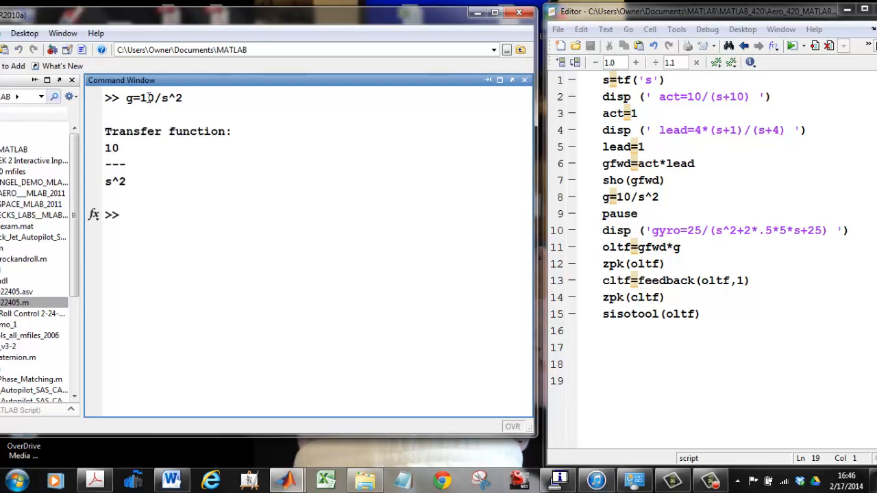
text(sisotool(g))
key(Return)
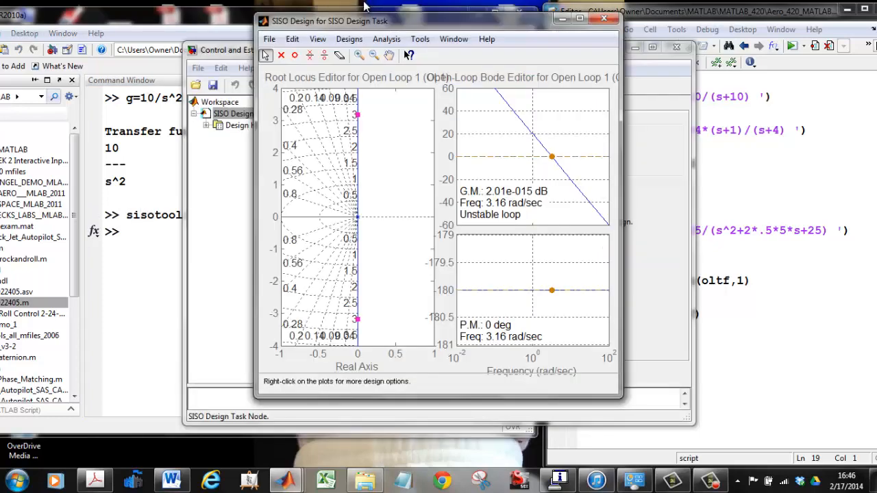
click(580, 20)
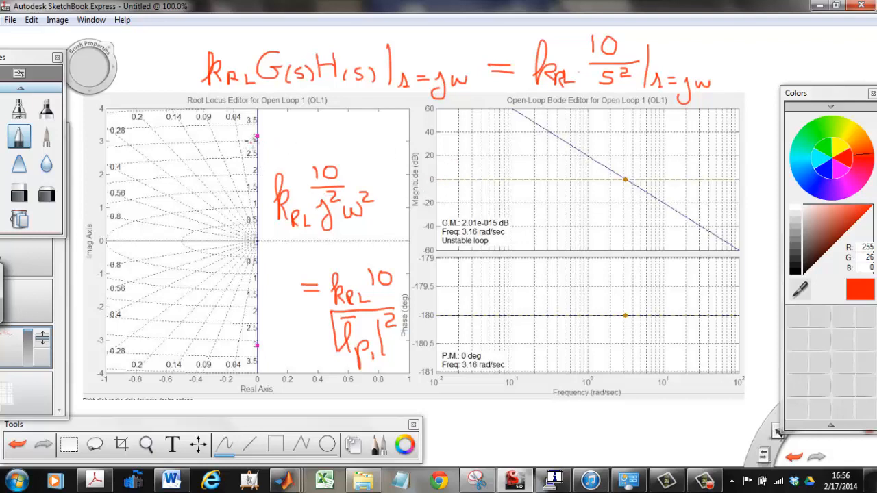
On the SketchBook drawing, circle the k_RL G(s)H(s) expression and complete the equation on its line with = 1∠180°
mouse_move(187, 54)
mouse_down()
mouse_move(186, 69)
mouse_move(235, 31)
mouse_move(374, 33)
mouse_move(442, 42)
mouse_move(483, 81)
mouse_move(403, 102)
mouse_move(195, 99)
mouse_move(182, 70)
mouse_up()
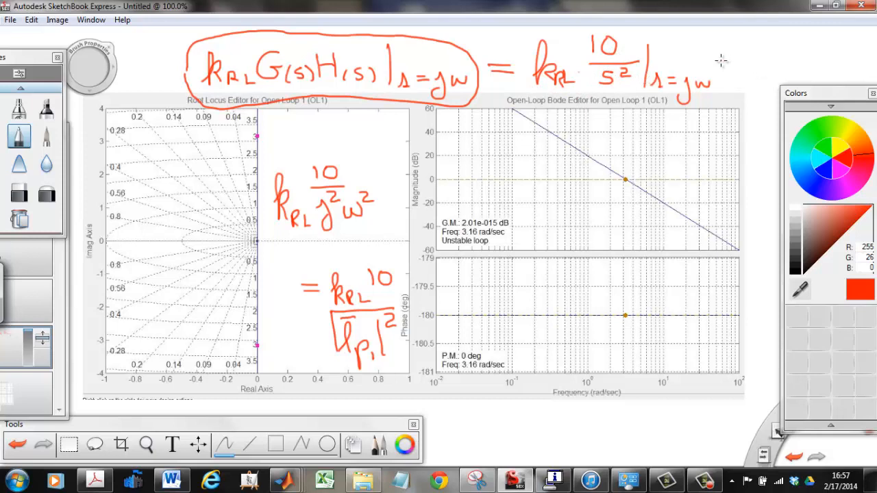
drag(721, 61, 757, 71)
mouse_move(814, 31)
mouse_down()
mouse_move(772, 64)
mouse_move(838, 68)
mouse_move(808, 61)
mouse_move(831, 43)
mouse_move(842, 62)
mouse_move(840, 48)
mouse_move(855, 37)
mouse_up()
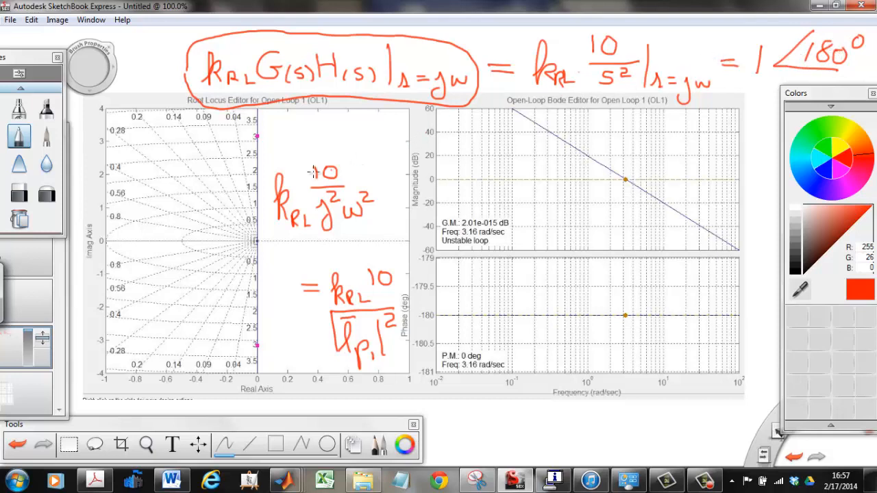
Circle the k_RL·10/(j²ω²) expression and trace the -180° phase line across the Bode phase plot
mouse_move(296, 150)
mouse_down()
mouse_move(373, 164)
mouse_move(373, 228)
mouse_move(291, 244)
mouse_move(266, 211)
mouse_move(270, 177)
mouse_move(290, 162)
mouse_up()
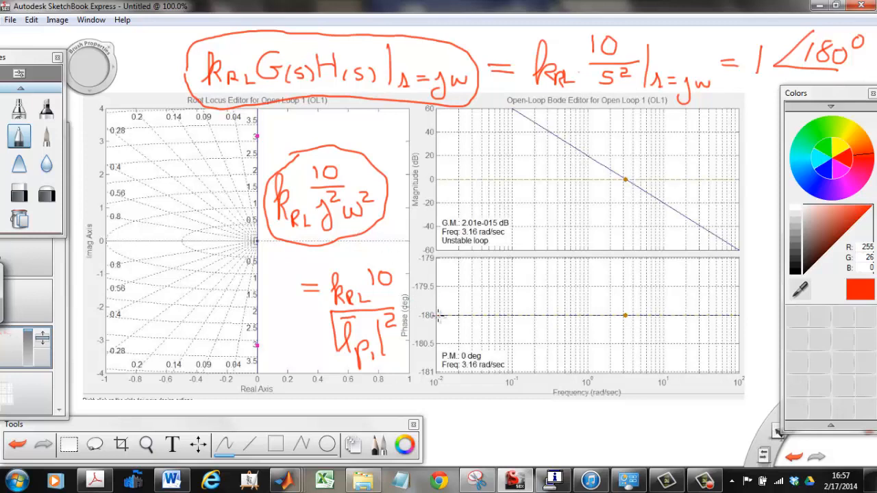
drag(438, 316, 738, 316)
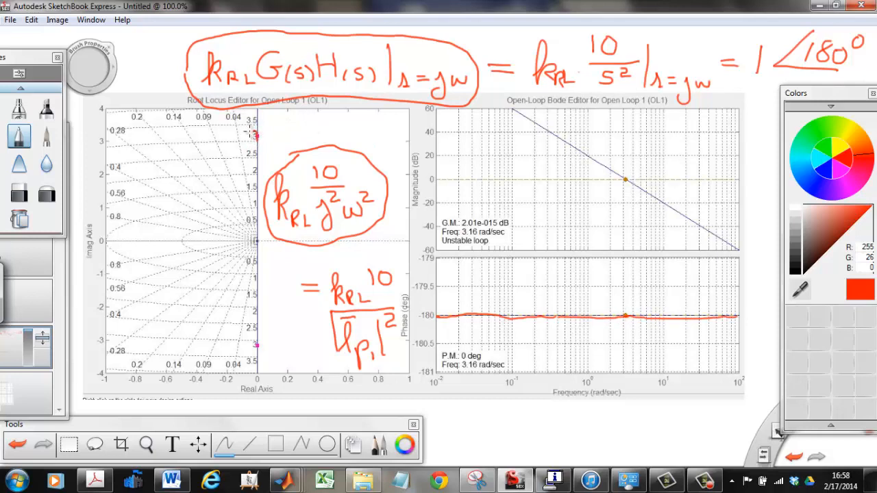
Mark the upper closed-loop pole with the label 3.16 and draw an arrow from the origin to it, labelled l_p1
mouse_move(250, 132)
mouse_down()
mouse_move(271, 138)
mouse_move(251, 134)
mouse_up()
mouse_move(277, 128)
mouse_down()
mouse_move(287, 140)
mouse_move(296, 123)
mouse_move(301, 137)
mouse_move(313, 132)
mouse_up()
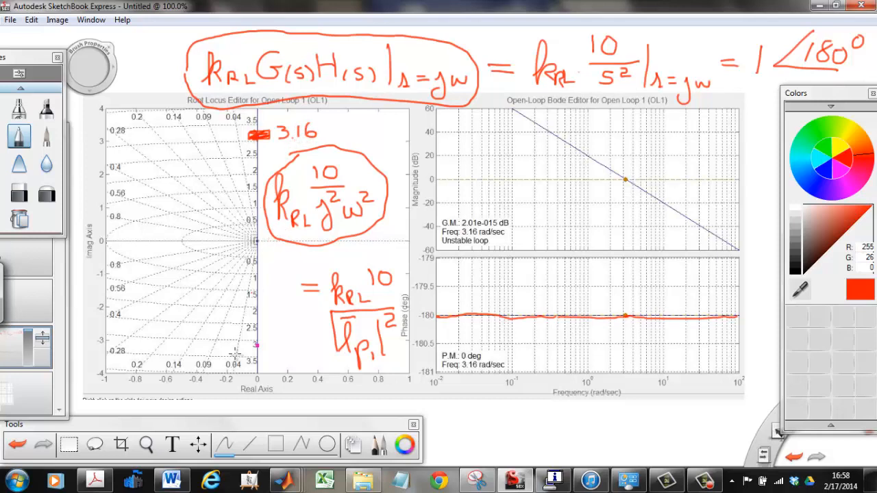
click(250, 455)
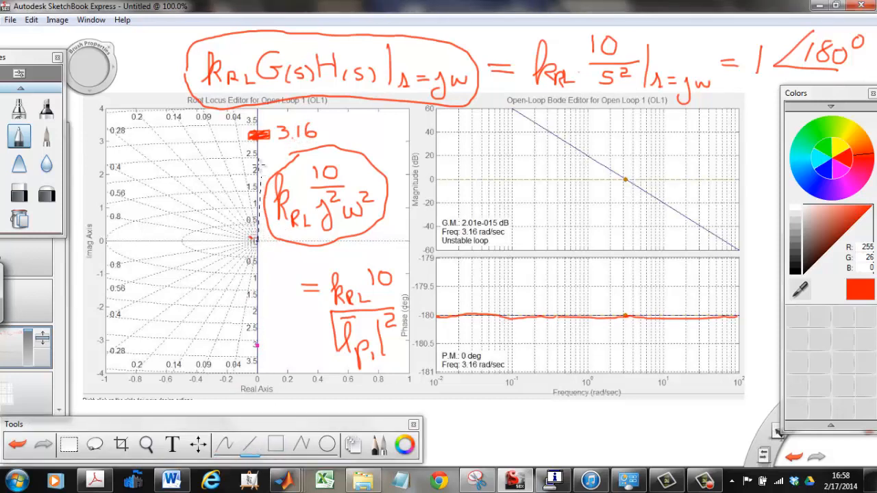
mouse_move(255, 239)
mouse_down()
mouse_move(255, 141)
mouse_move(250, 165)
mouse_move(268, 164)
mouse_up()
click(225, 446)
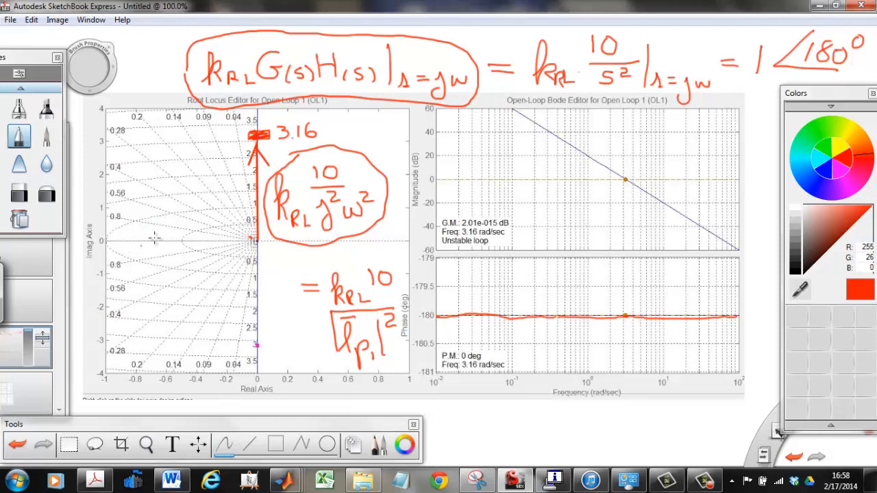
mouse_move(179, 205)
mouse_down()
mouse_move(203, 226)
mouse_move(204, 209)
mouse_move(215, 221)
mouse_up()
drag(175, 164, 198, 163)
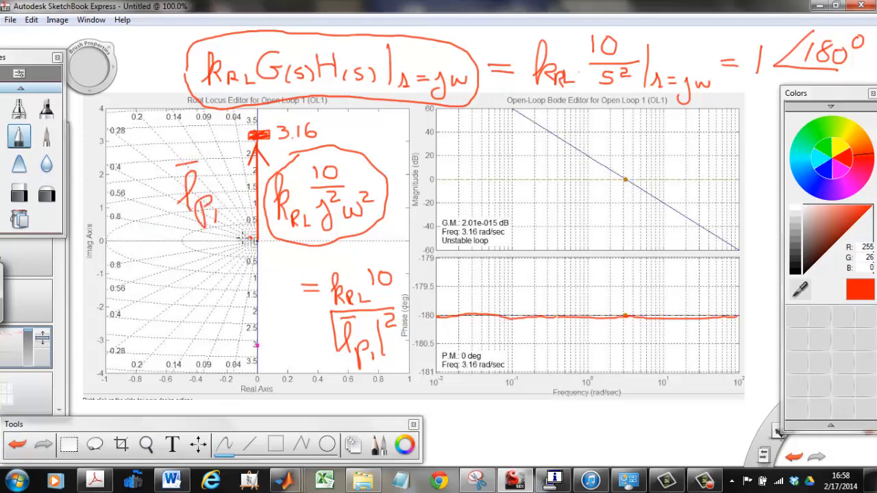
Mark the double pole at the origin with an X, a 2 and the vector's angle, and circle the j² term
mouse_move(246, 233)
mouse_down()
mouse_move(270, 248)
mouse_move(252, 245)
mouse_move(245, 255)
mouse_move(283, 264)
mouse_up()
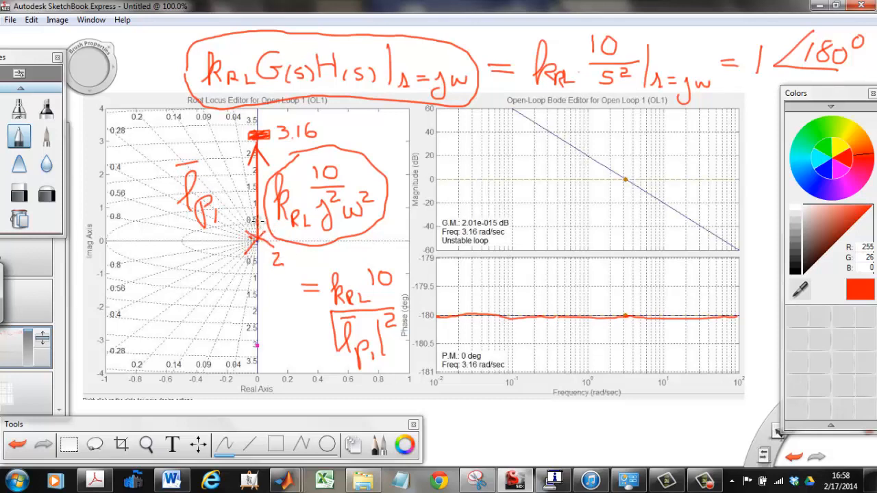
drag(260, 225, 270, 239)
mouse_move(311, 215)
mouse_down()
mouse_move(310, 193)
mouse_move(341, 188)
mouse_move(346, 218)
mouse_move(334, 232)
mouse_move(316, 220)
mouse_up()
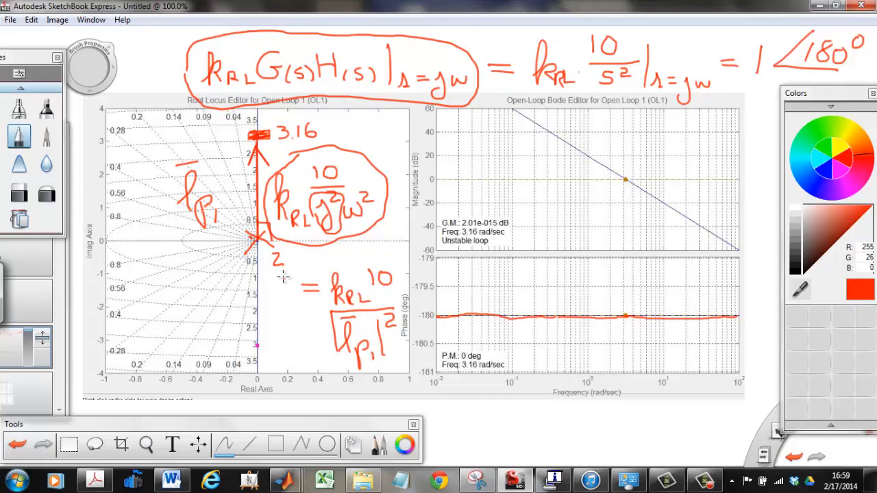
Write a large 1 in front of the equals sign of the lower magnitude equation
drag(283, 277, 281, 332)
drag(283, 277, 275, 293)
drag(273, 333, 294, 333)
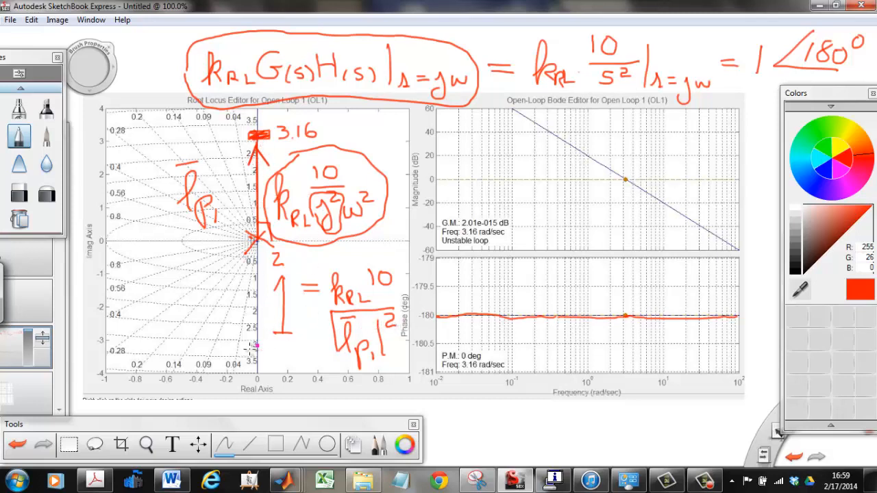
Mark the lower closed-loop pole on the imaginary axis and write k_RL = 1 beside it
mouse_move(255, 343)
mouse_down()
mouse_move(269, 341)
mouse_move(267, 352)
mouse_move(252, 351)
mouse_move(259, 347)
mouse_up()
mouse_move(175, 320)
mouse_down()
mouse_move(177, 354)
mouse_move(215, 352)
mouse_move(216, 334)
mouse_up()
drag(205, 341, 229, 354)
click(295, 322)
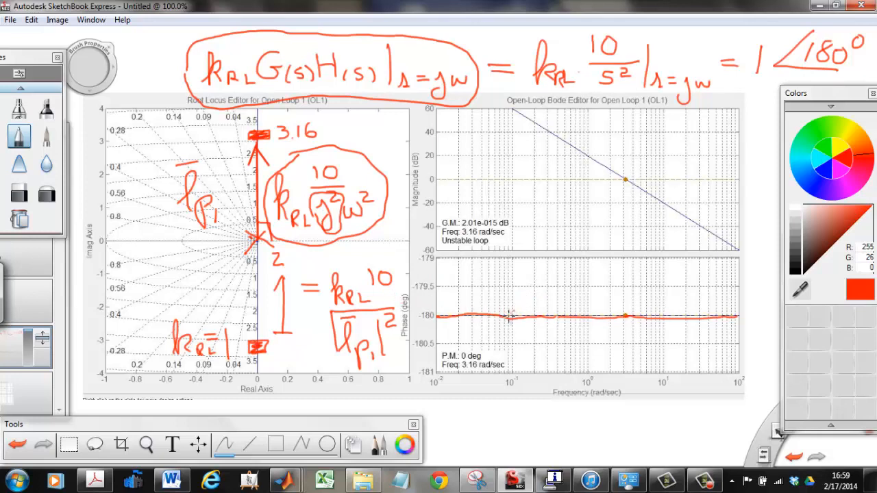
Circle the lower magnitude equation and the phase margin readout on the Bode phase plot
mouse_move(263, 316)
mouse_down()
mouse_move(280, 272)
mouse_move(376, 259)
mouse_move(409, 323)
mouse_move(382, 377)
mouse_move(293, 366)
mouse_move(267, 327)
mouse_move(259, 289)
mouse_up()
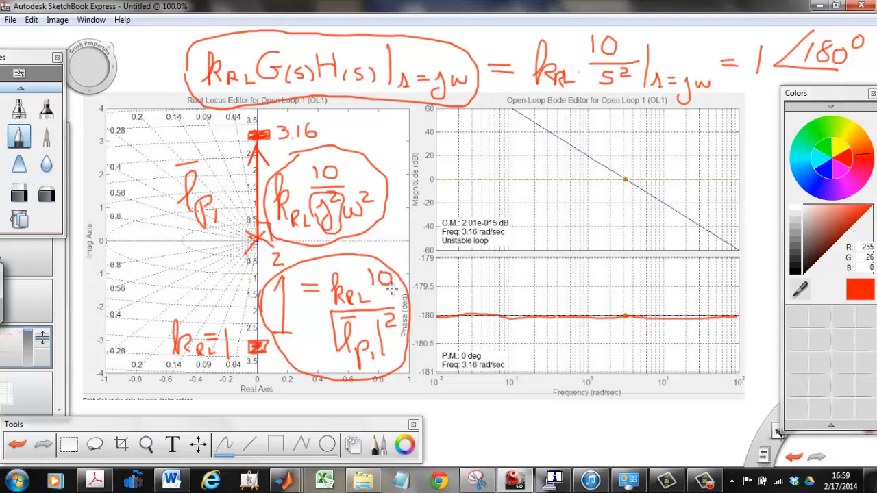
mouse_move(446, 336)
mouse_down()
mouse_move(535, 348)
mouse_move(468, 387)
mouse_move(430, 351)
mouse_move(460, 335)
mouse_up()
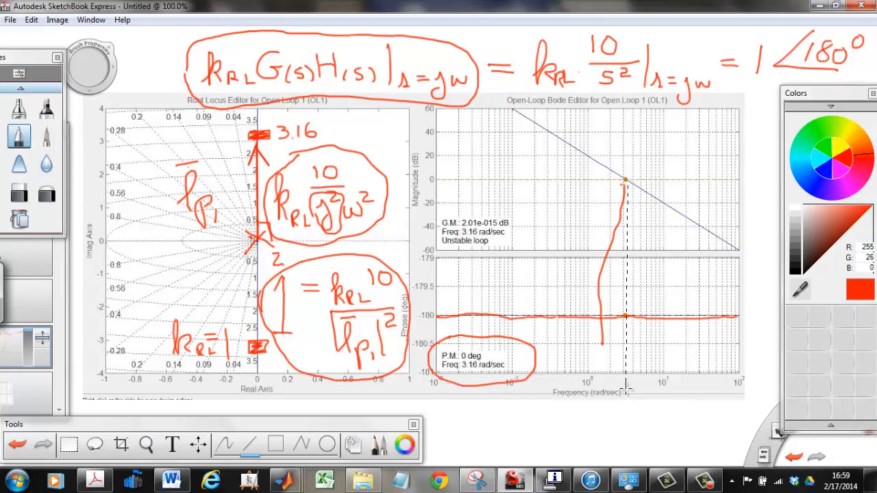
Draw a vertical line through the crossover frequency, box the 0 dB axis label and draw a line along 0 dB
drag(625, 390, 623, 390)
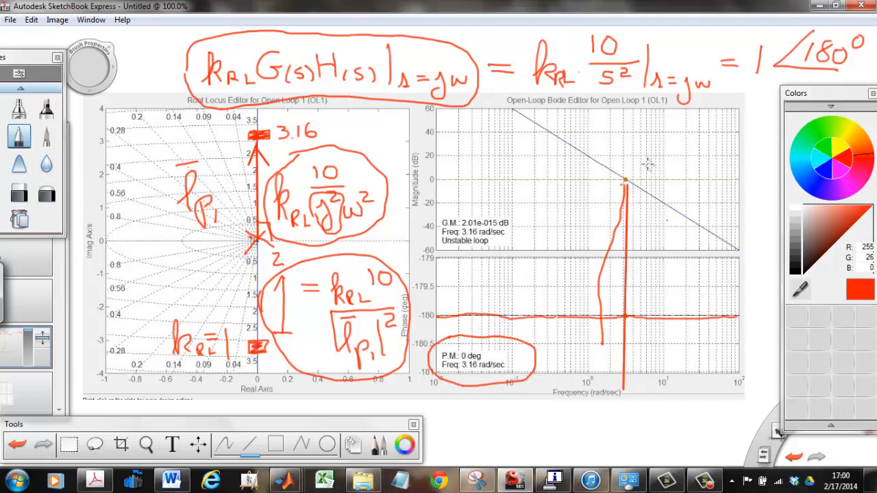
mouse_move(419, 170)
mouse_down()
mouse_move(448, 173)
mouse_move(445, 190)
mouse_up()
mouse_move(446, 189)
mouse_down()
mouse_move(417, 191)
mouse_move(419, 170)
mouse_up()
drag(635, 184, 730, 183)
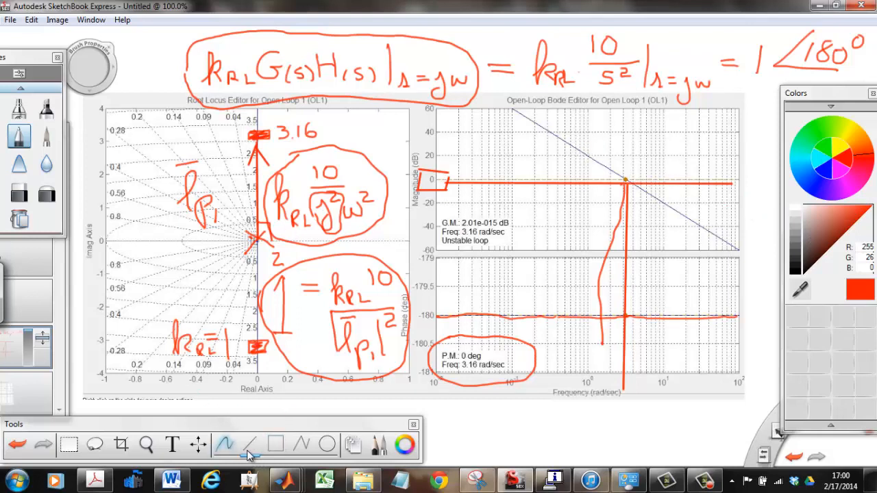
Label the Bode magnitude curve's slope as -40 db/dec and circle and annotate its 0 dB crossover point
click(225, 445)
mouse_move(569, 142)
mouse_down()
mouse_move(616, 127)
mouse_move(655, 128)
mouse_move(654, 140)
mouse_up()
mouse_move(672, 115)
mouse_down()
mouse_move(668, 120)
mouse_move(694, 115)
mouse_move(690, 137)
mouse_up()
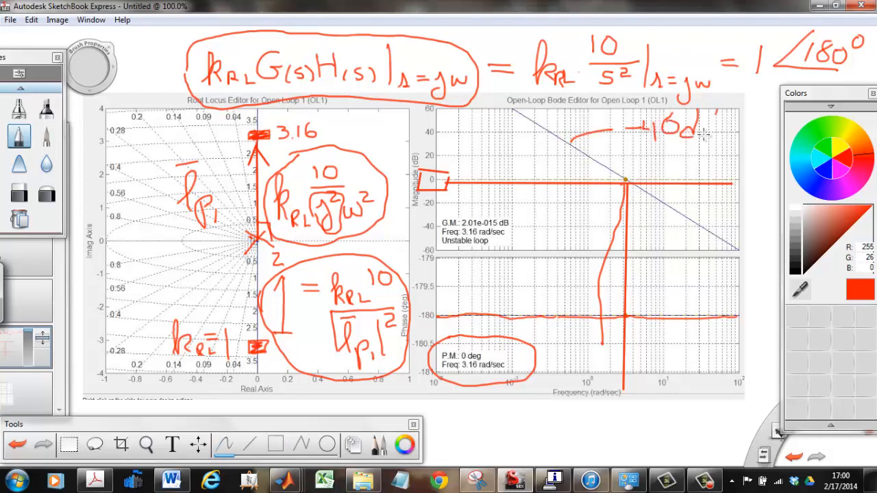
mouse_move(716, 111)
mouse_down()
mouse_move(700, 144)
mouse_move(717, 121)
mouse_move(718, 152)
mouse_move(735, 148)
mouse_up()
drag(745, 137, 745, 149)
mouse_move(616, 174)
mouse_down()
mouse_move(635, 194)
mouse_move(618, 179)
mouse_up()
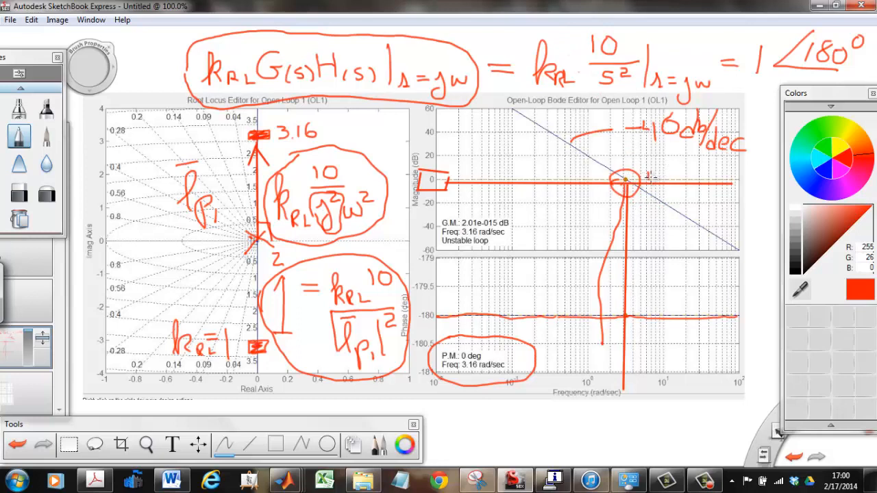
mouse_move(647, 172)
mouse_down()
mouse_move(738, 169)
mouse_move(708, 180)
mouse_move(725, 171)
mouse_up()
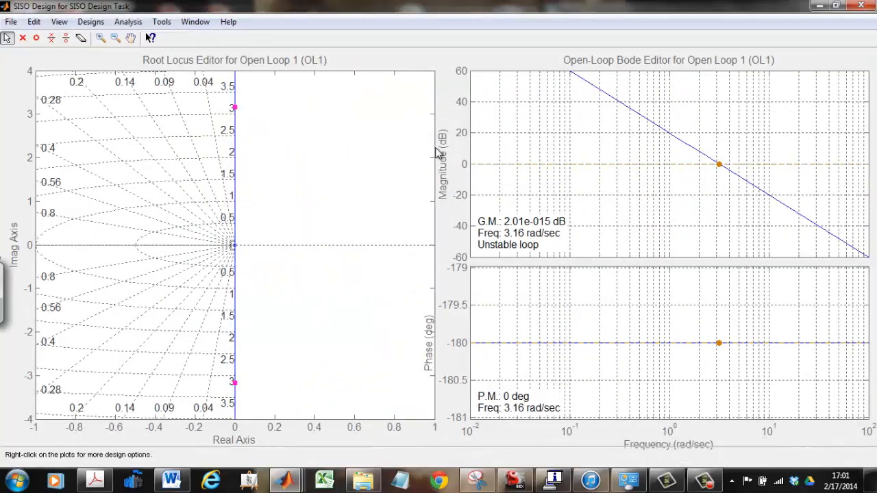
In the MATLAB SISO design window, plot the response to a step command
click(165, 25)
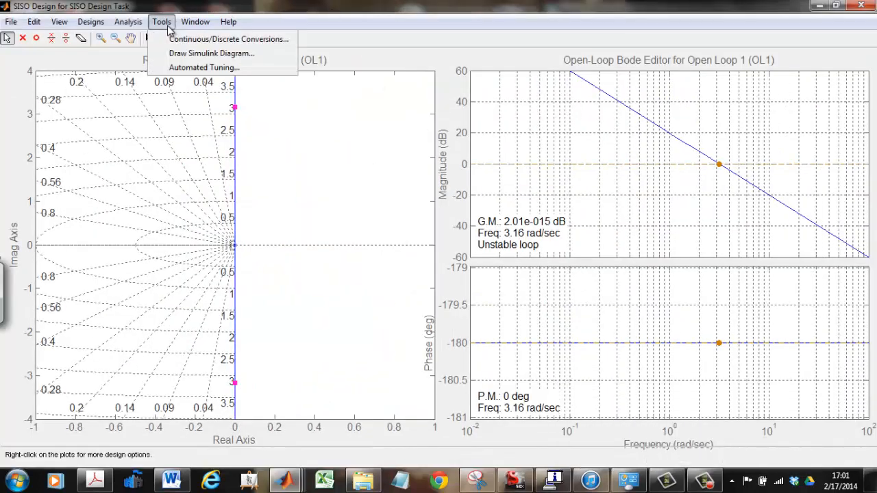
mouse_move(128, 26)
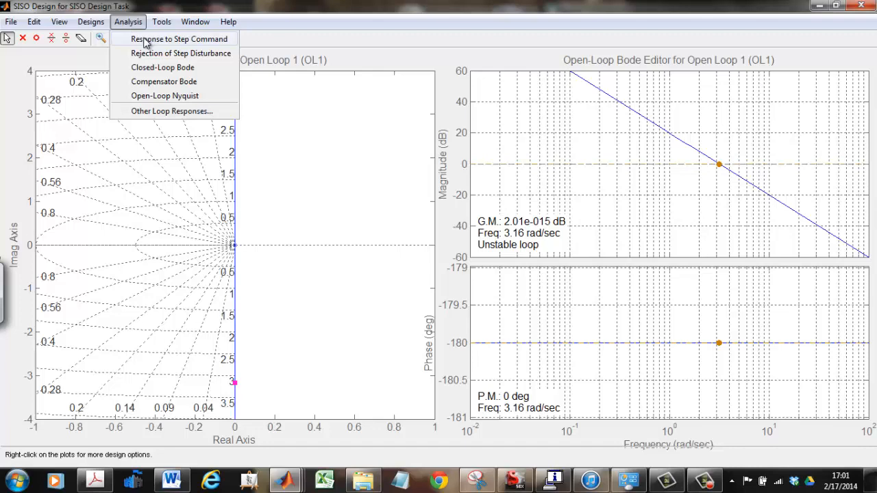
click(144, 40)
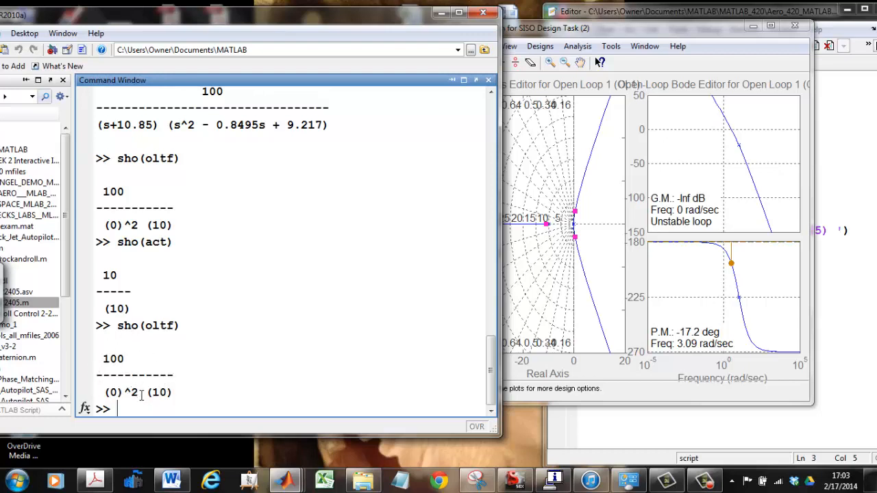
Open the actuator loop with sisotool(oltf), maximize the design window and enlarge the root locus around the origin
key(Return)
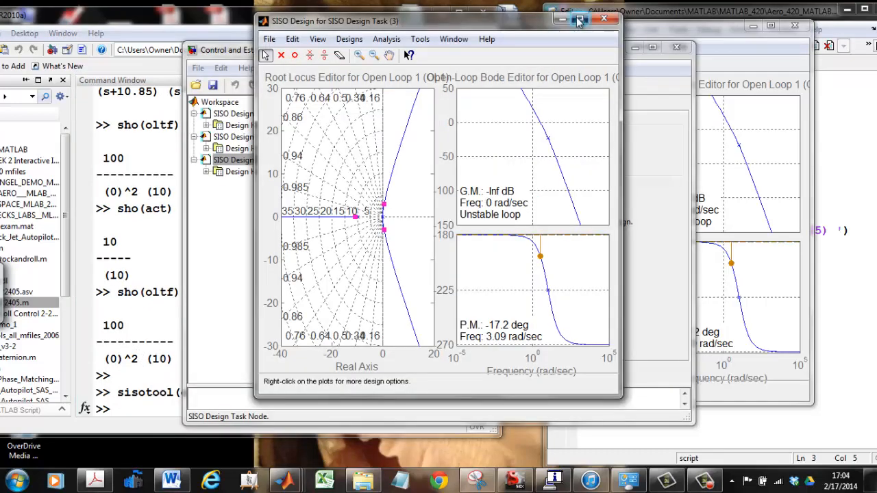
click(579, 20)
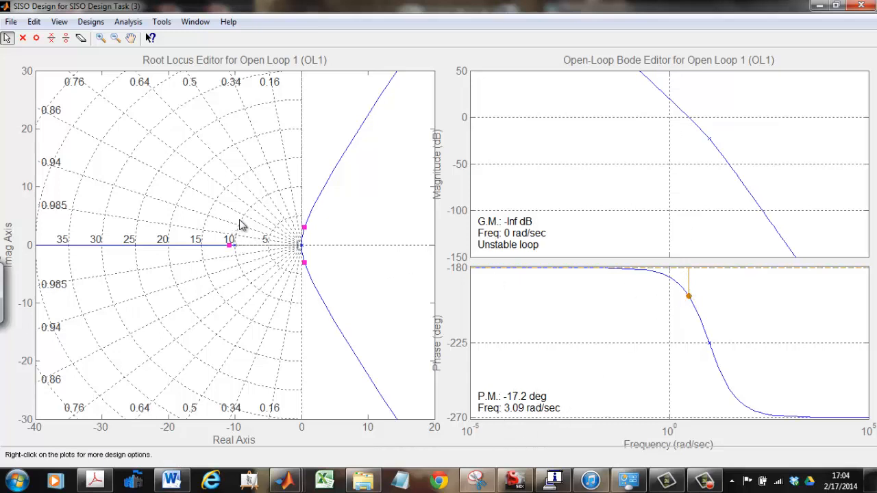
click(101, 38)
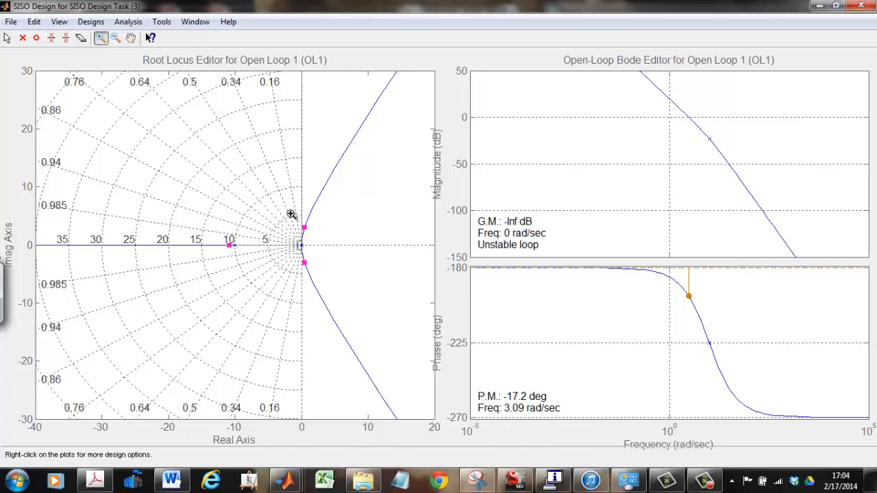
click(291, 237)
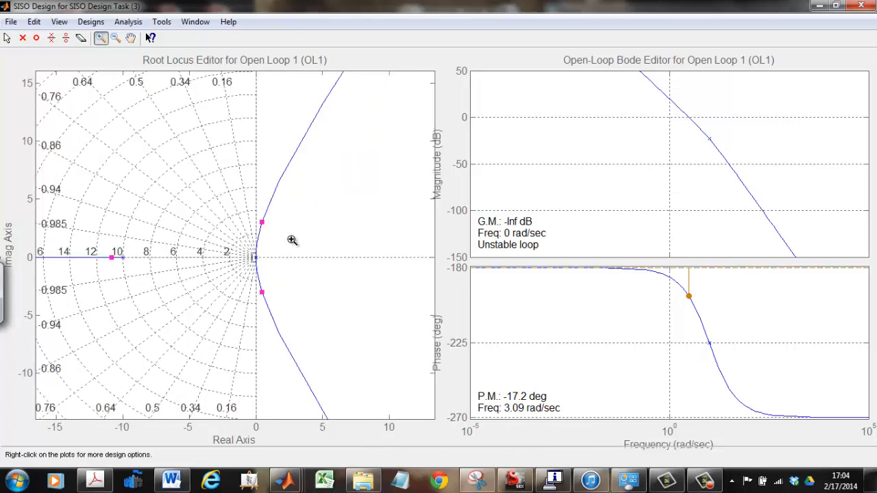
click(244, 261)
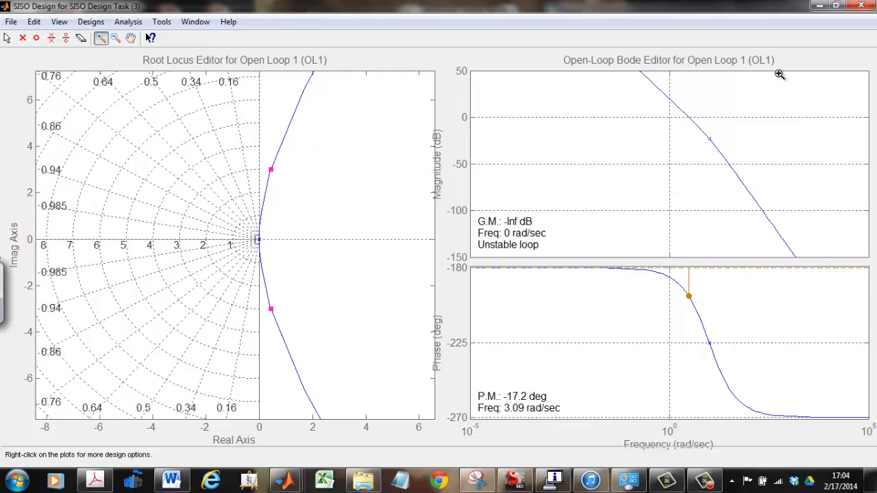
Run the script with lead=4*(s+1)/(s+4), continue past its pause and maximize the resulting SISO design window
click(710, 478)
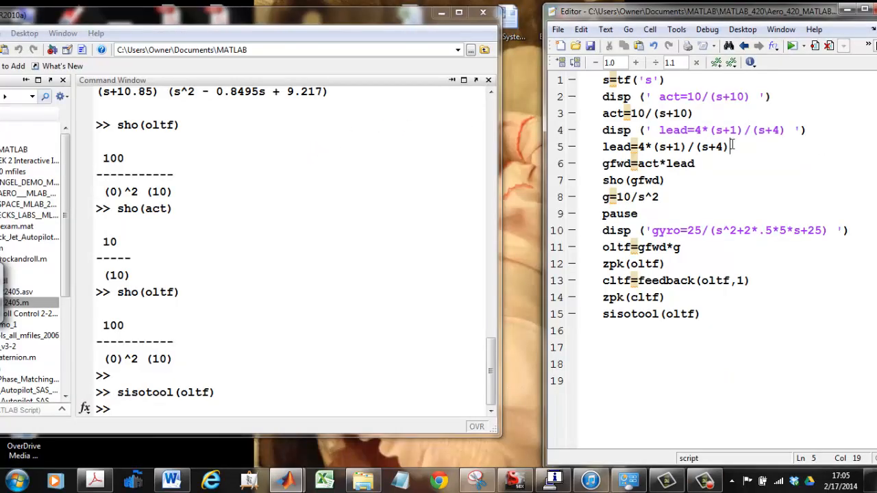
drag(733, 147, 597, 150)
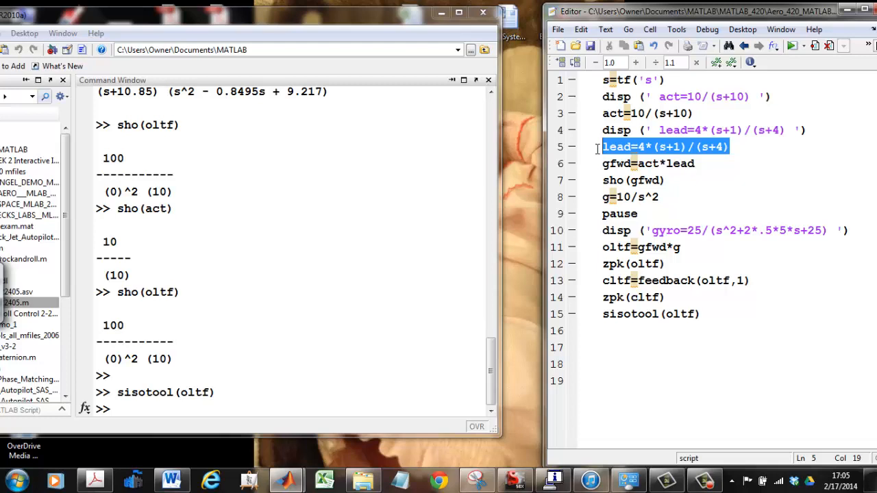
mouse_move(597, 150)
mouse_down()
mouse_move(597, 113)
mouse_move(594, 147)
mouse_up()
click(791, 46)
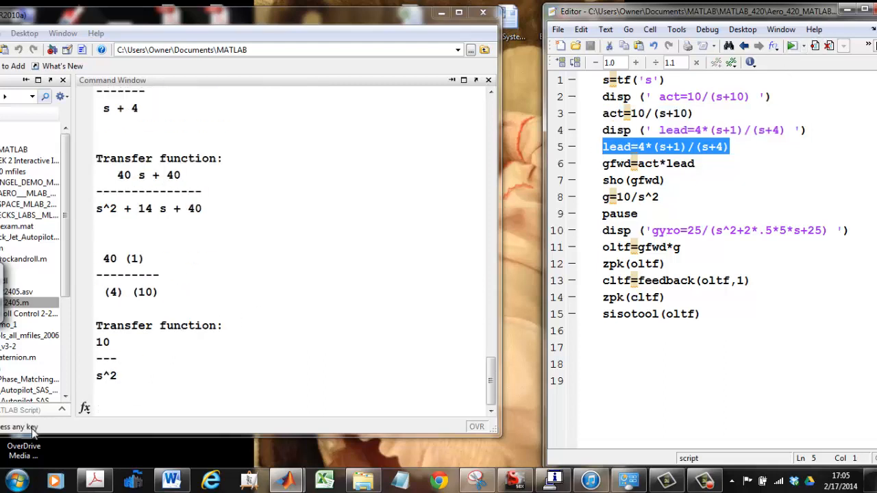
click(133, 401)
key(Return)
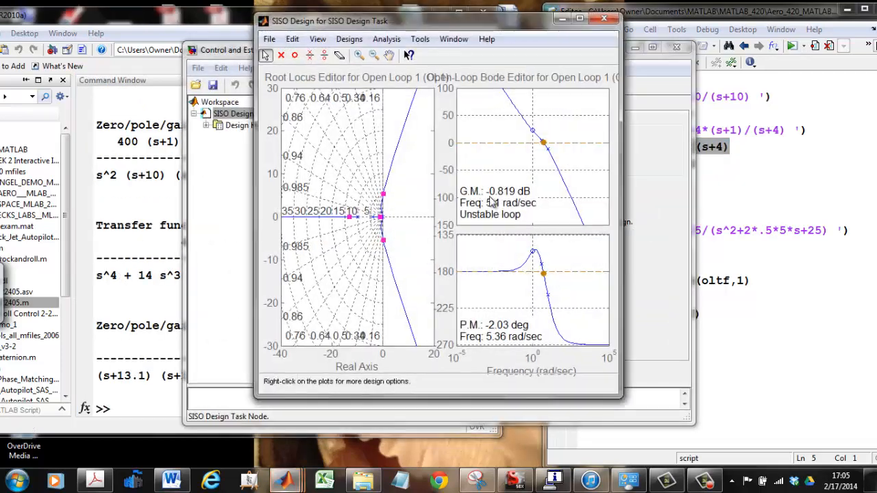
click(579, 18)
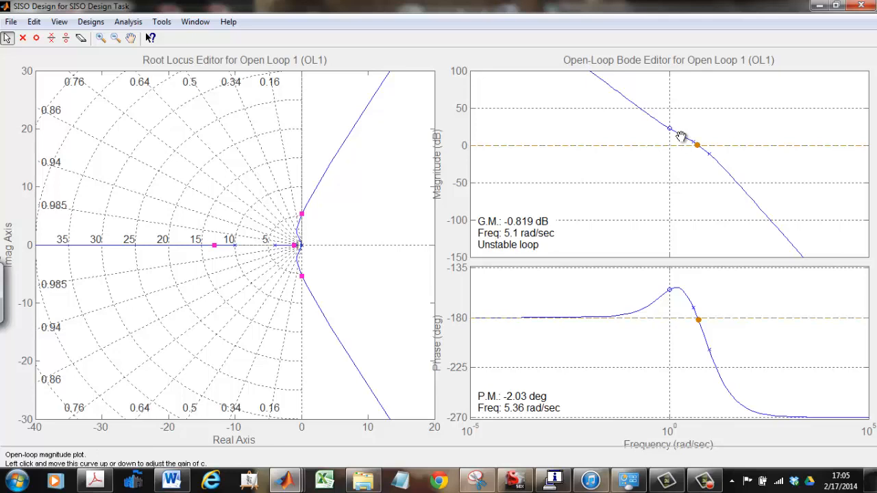
Lower the open-loop Bode magnitude curve to set the compensator gain to 0.151, and enlarge the root locus around the closed-loop poles near the origin
drag(680, 136, 683, 150)
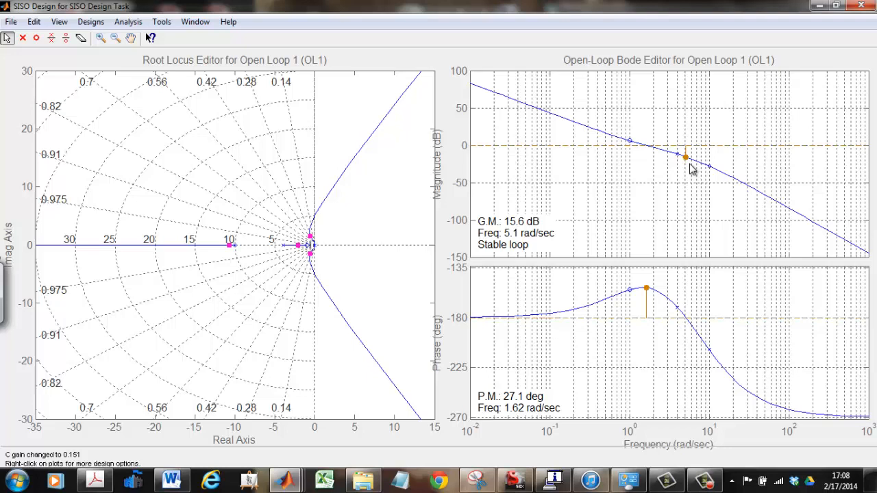
click(310, 269)
click(101, 39)
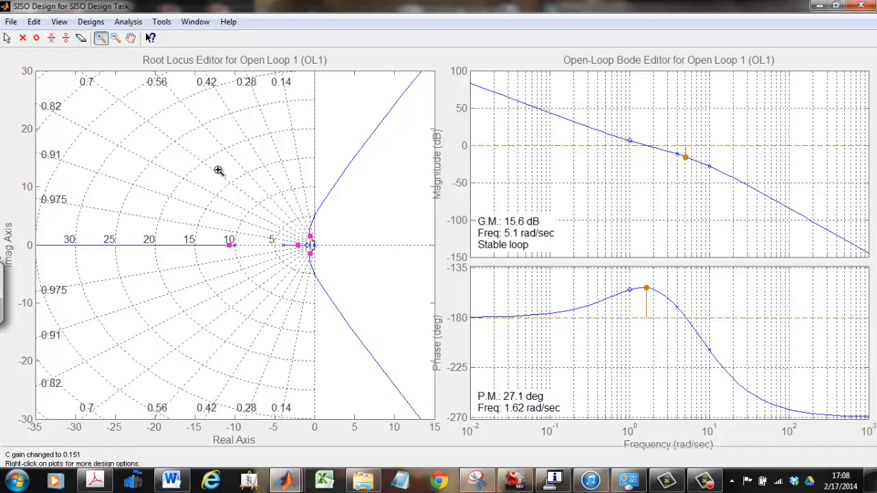
click(300, 253)
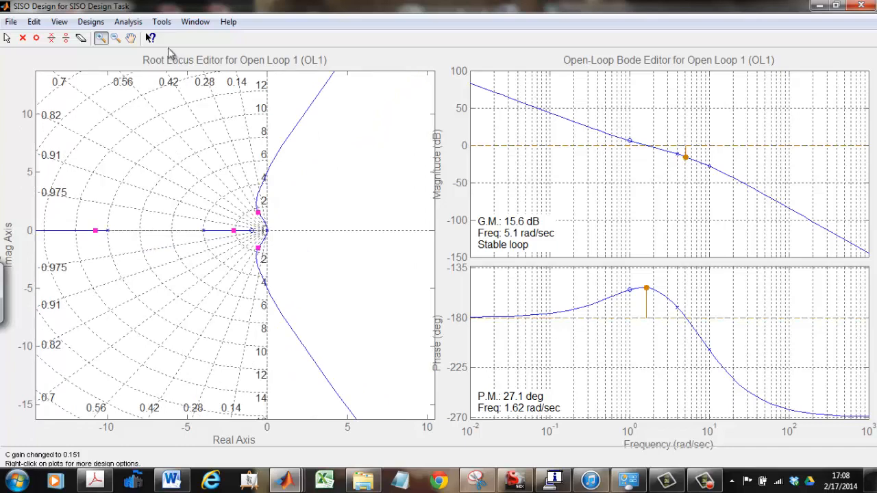
click(131, 38)
drag(184, 133, 263, 143)
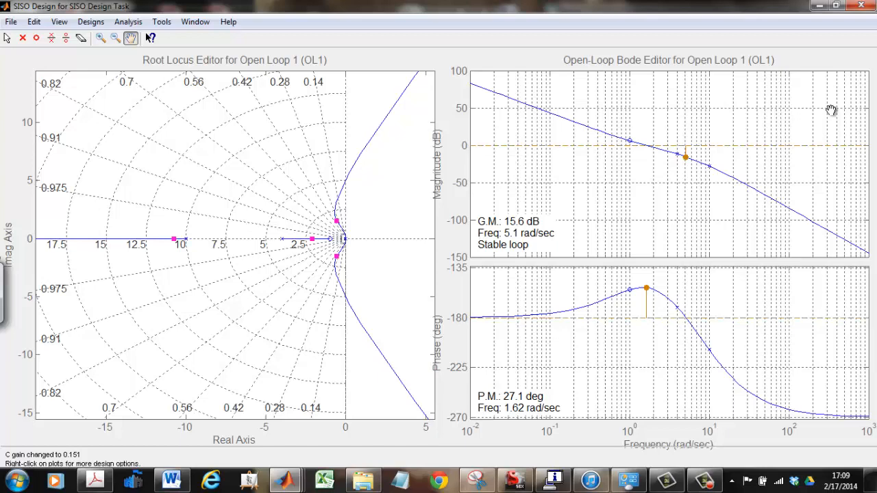
click(702, 482)
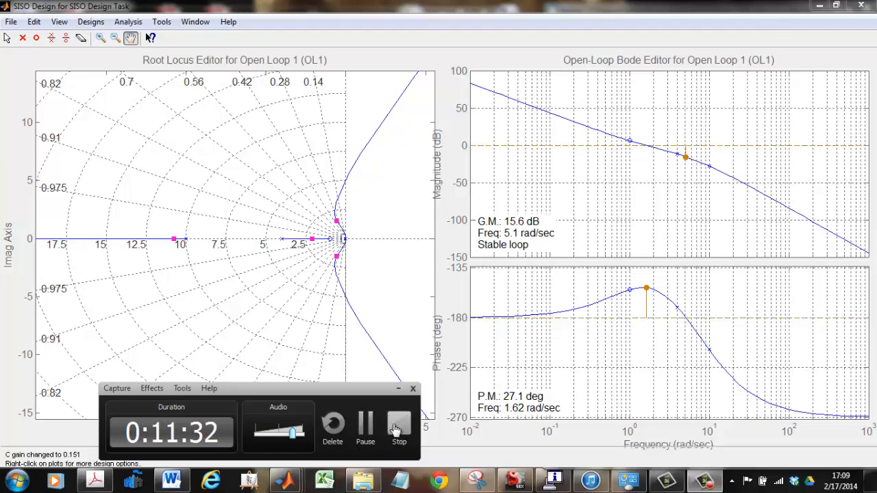